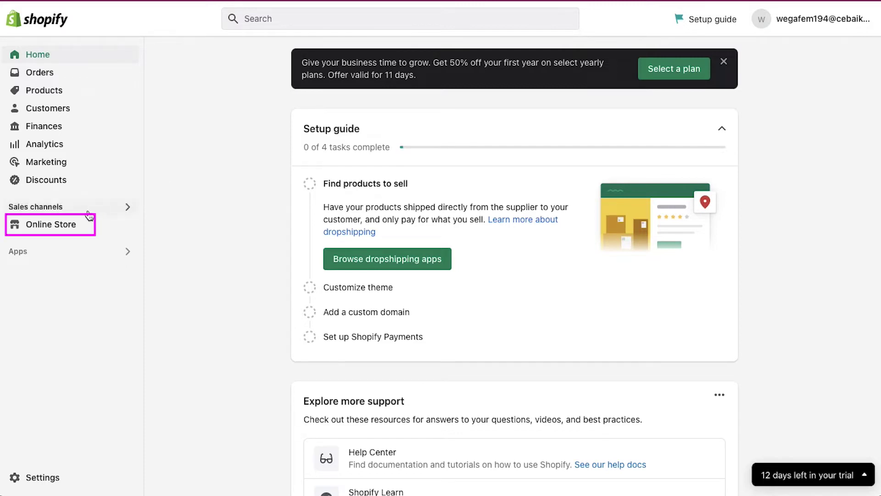
Open Online Store themes, with Dawn as current theme, and preview the live storefront
left_click(73, 228)
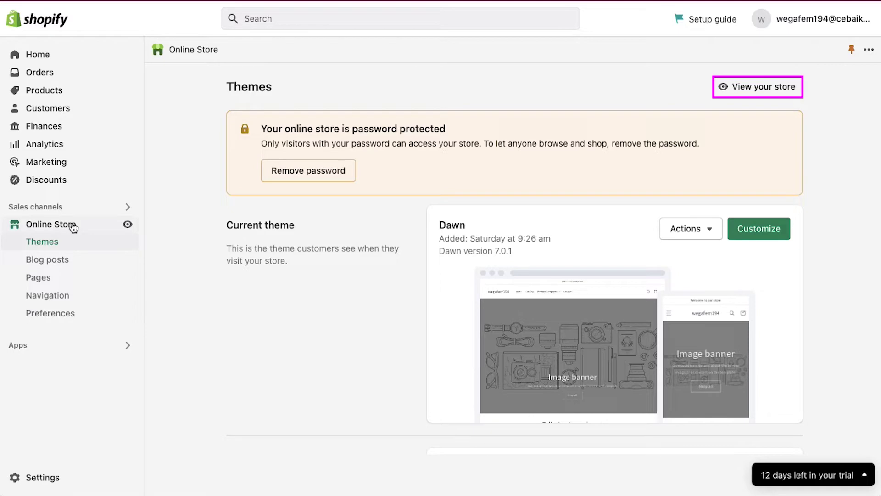
left_click(763, 98)
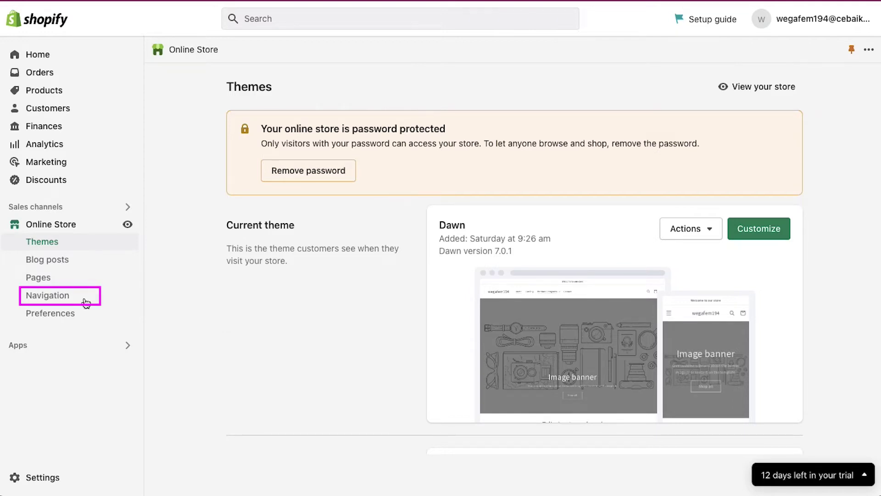
Go to the Navigation page to see the Footer menu and Main menu
left_click(64, 299)
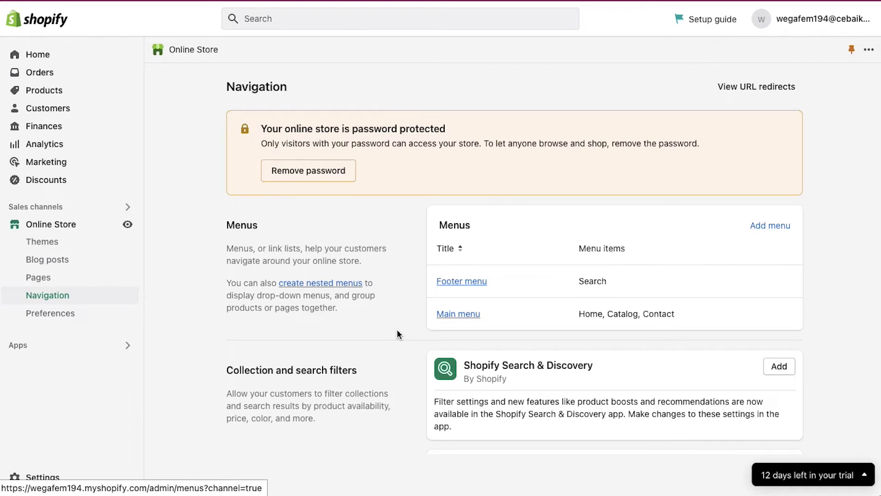
Open the Main menu editor and start a new menu item
left_click(453, 317)
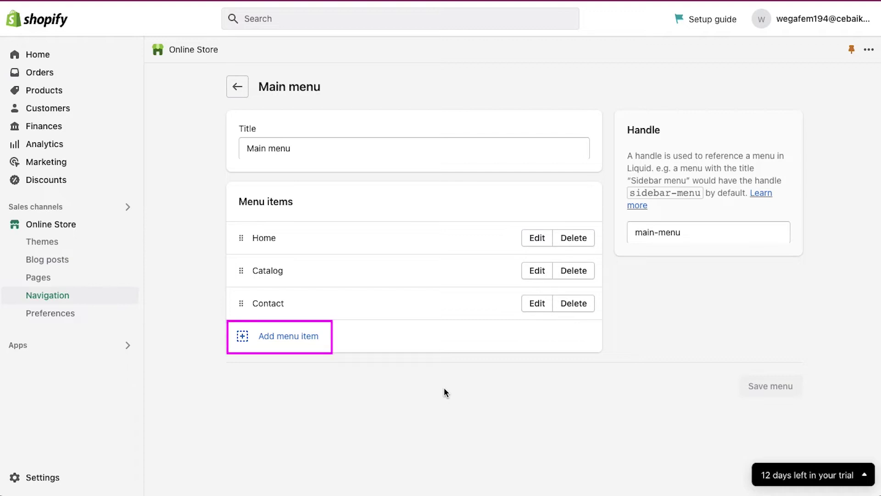
left_click(307, 336)
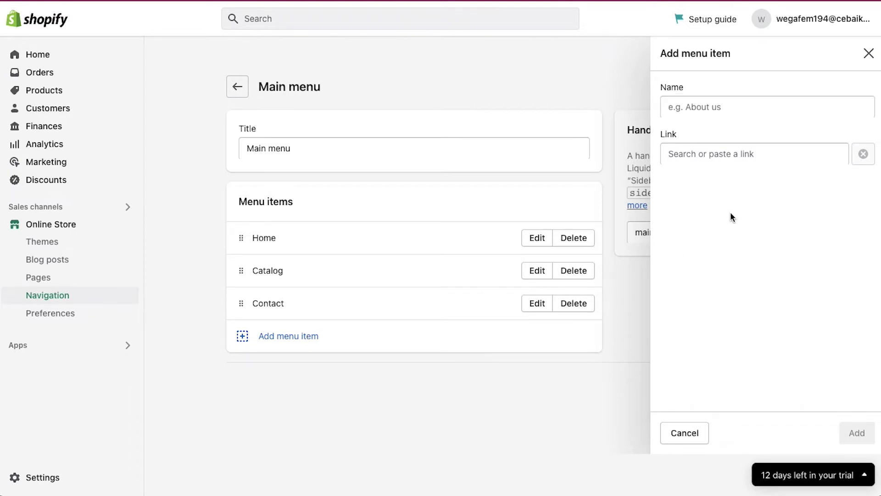
Create a 'Product Categories' menu item linked to the Home page
left_click(710, 107)
type("Product Categories")
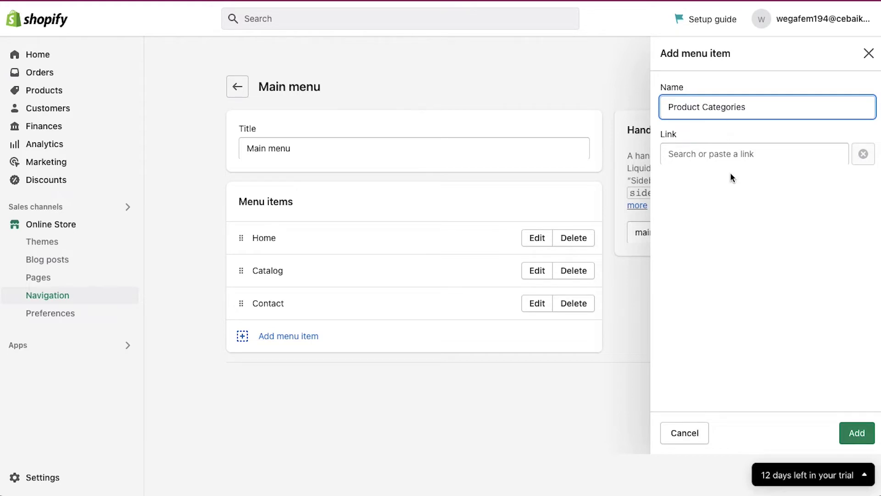
left_click(735, 236)
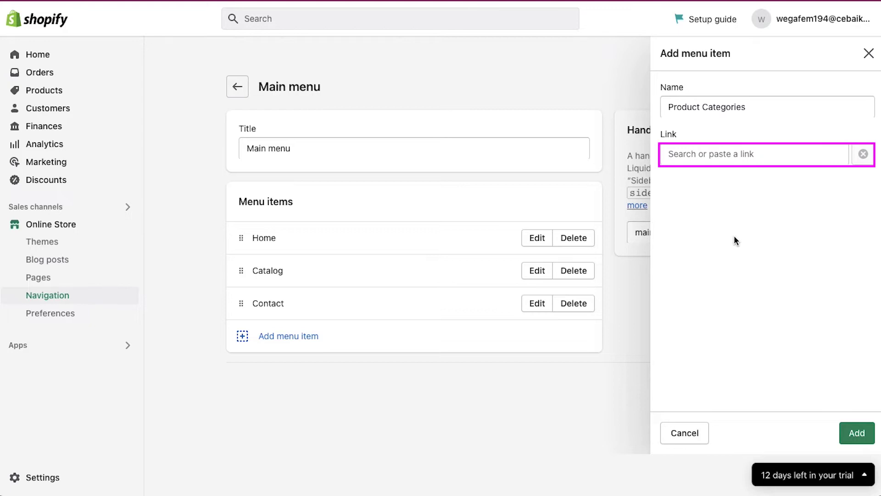
left_click(718, 151)
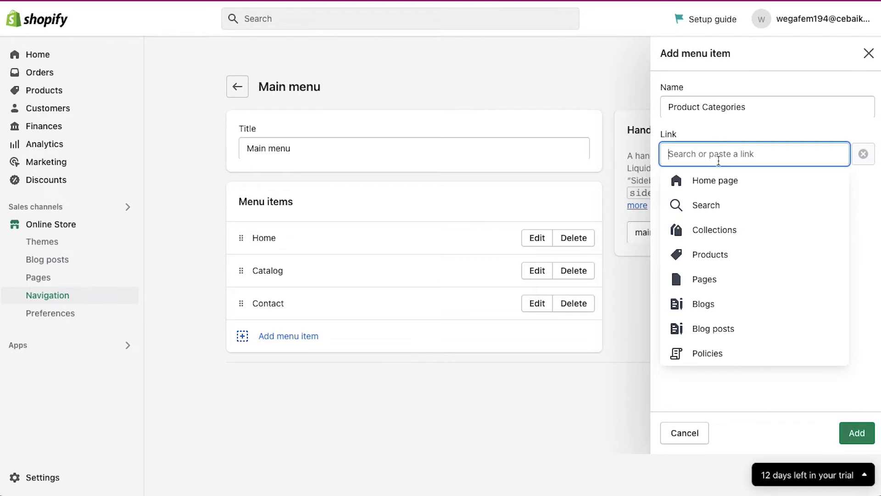
left_click(718, 182)
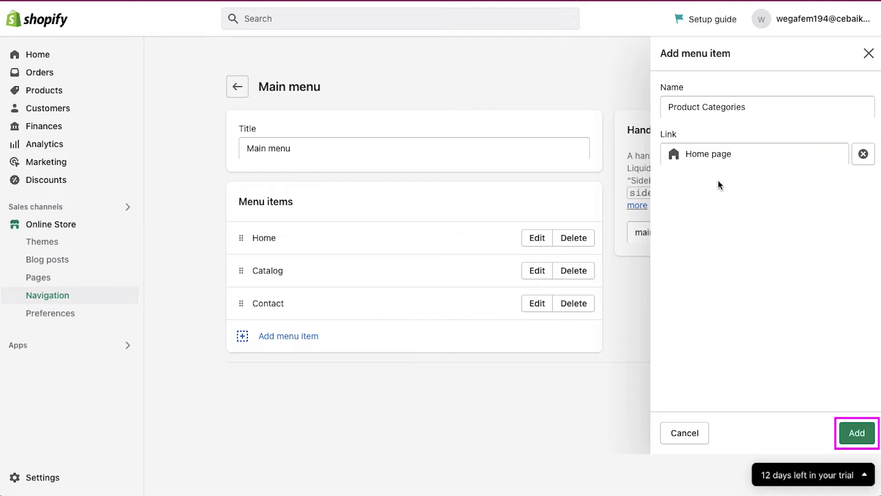
left_click(855, 434)
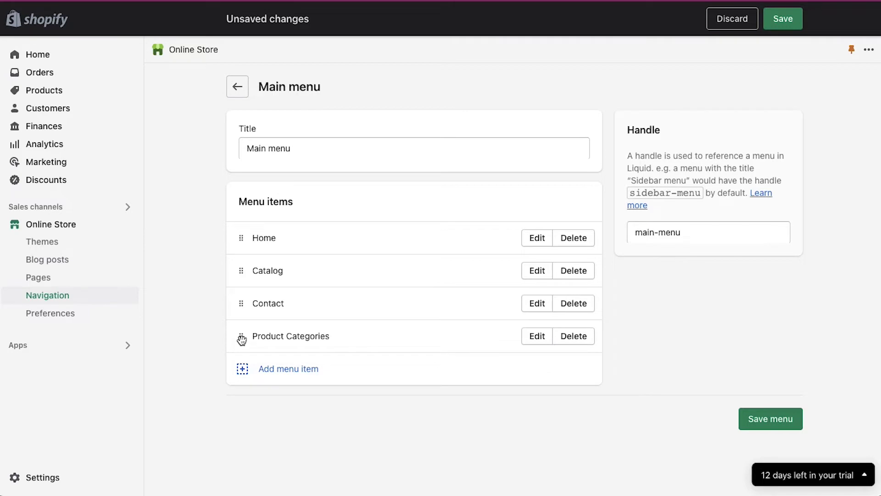
Drag Product Categories above Contact and start another new menu item
left_click_drag(241, 340, 242, 308)
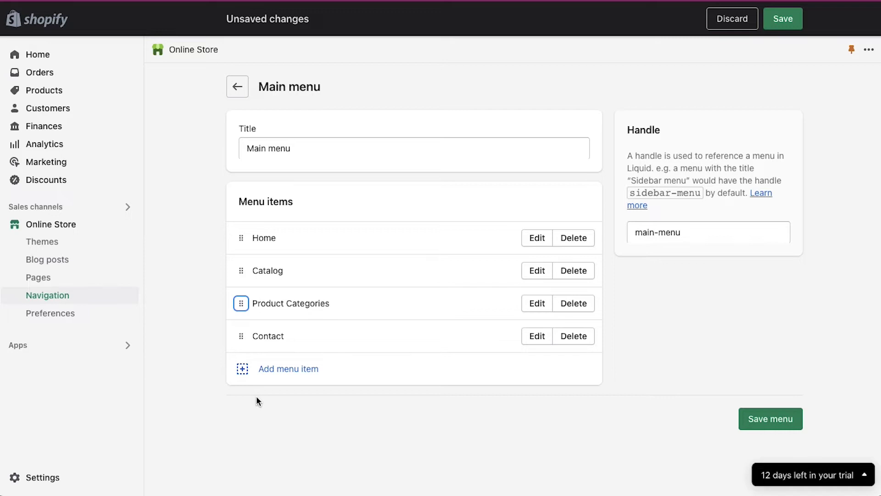
left_click(286, 372)
left_click(713, 109)
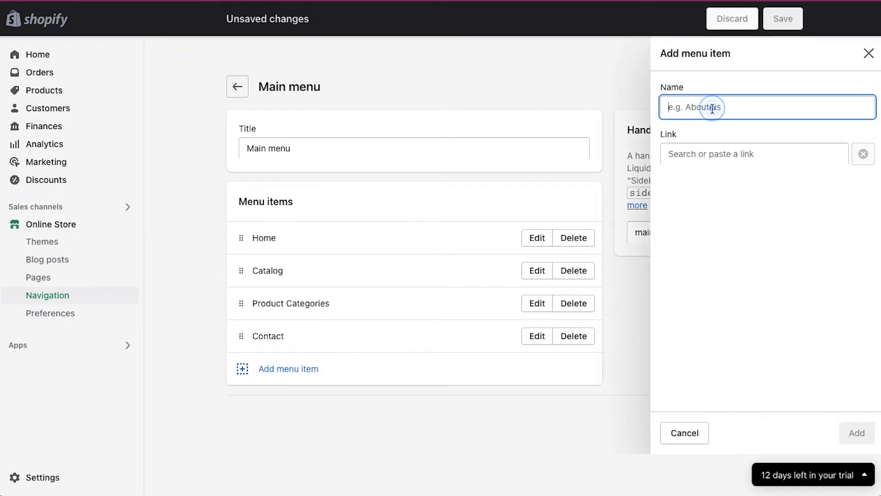
Add a 'Clothing' item linked to Home page and nest it under Product Categories
type("Clothin")
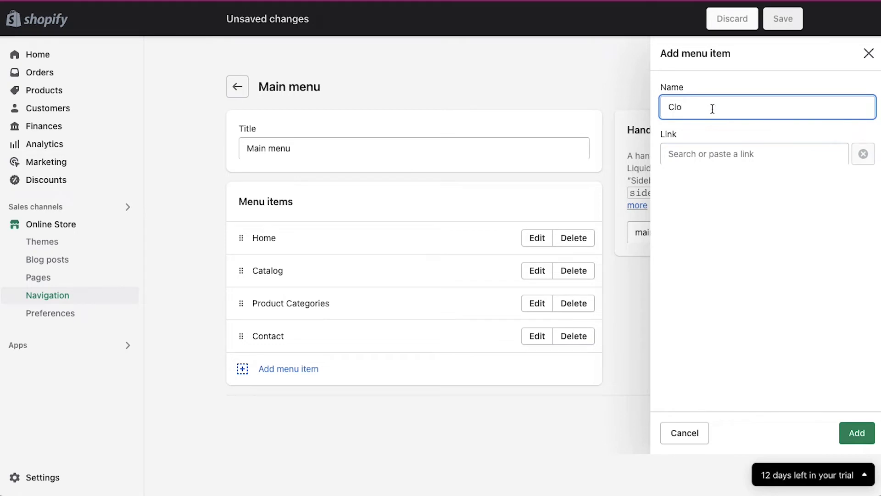
type("g")
left_click(725, 153)
left_click(727, 181)
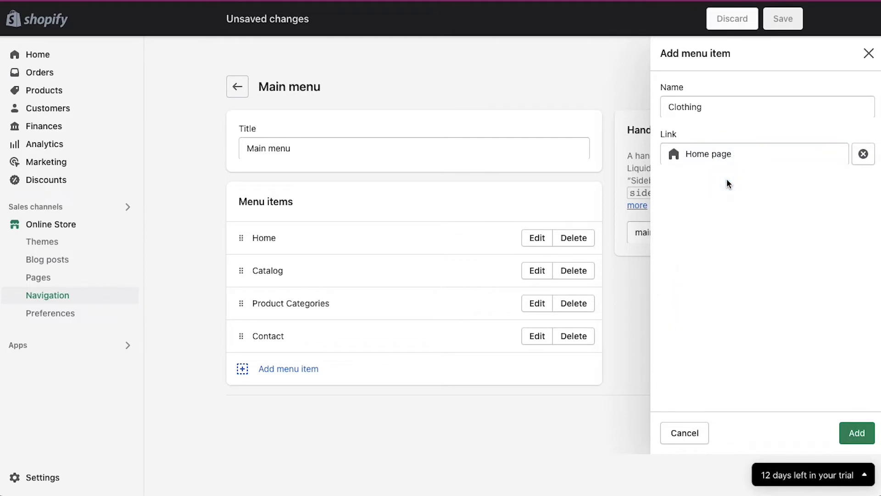
left_click(855, 432)
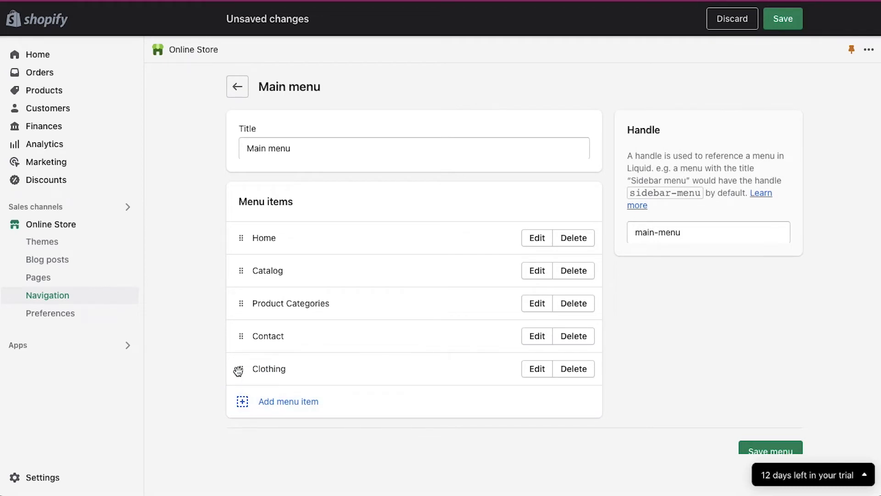
left_click_drag(238, 370, 239, 348)
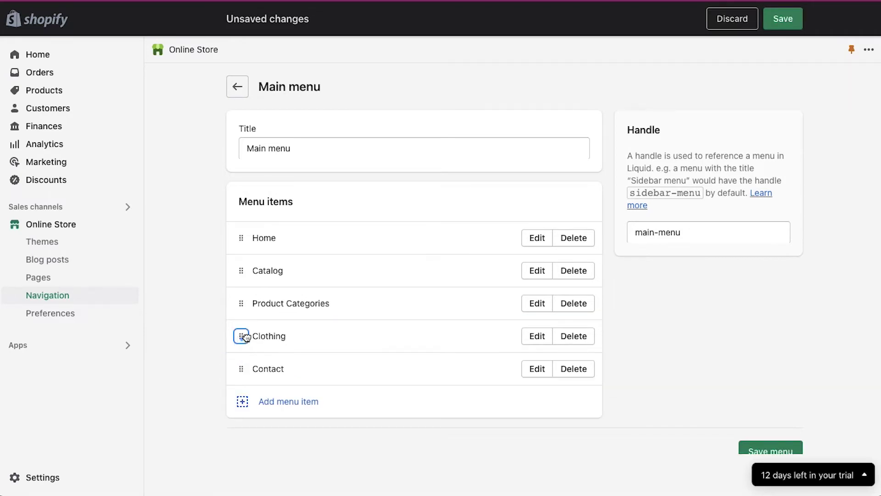
left_click_drag(241, 338, 260, 335)
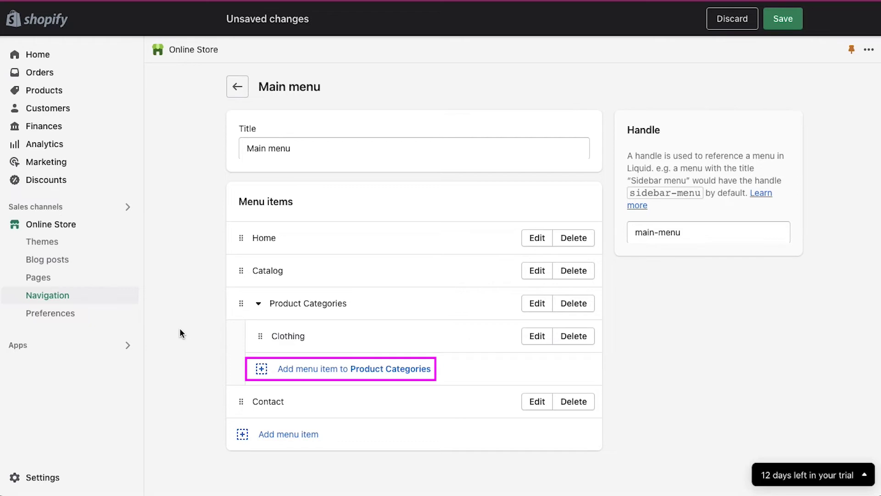
Add an 'Appliances' sub-item under Product Categories, linked to the Home page
left_click(302, 369)
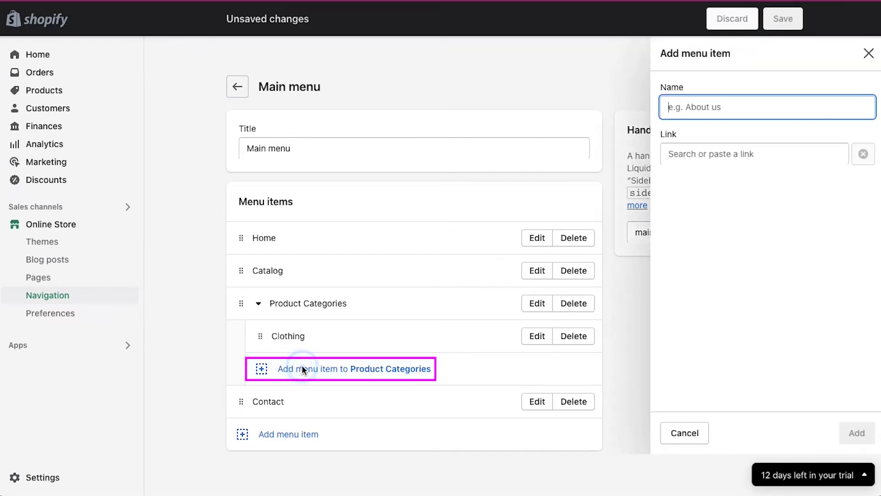
left_click(701, 260)
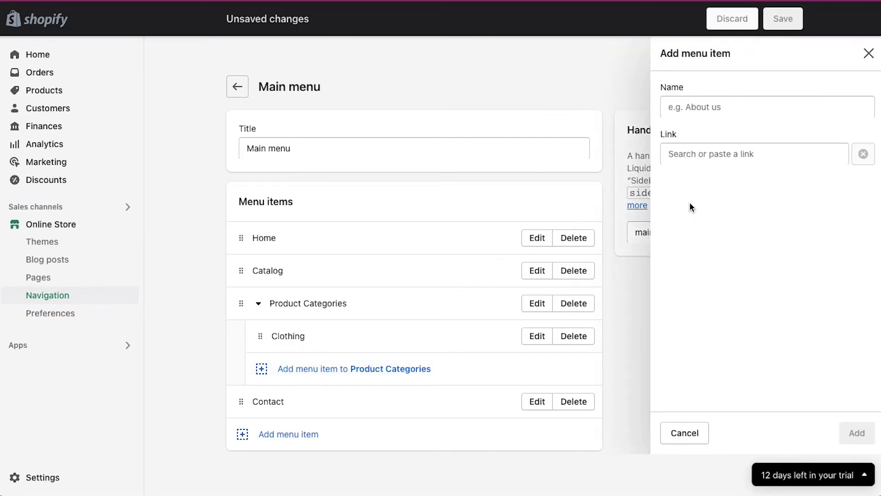
left_click(688, 107)
type("Appliances")
left_click(721, 153)
left_click(715, 180)
left_click(857, 433)
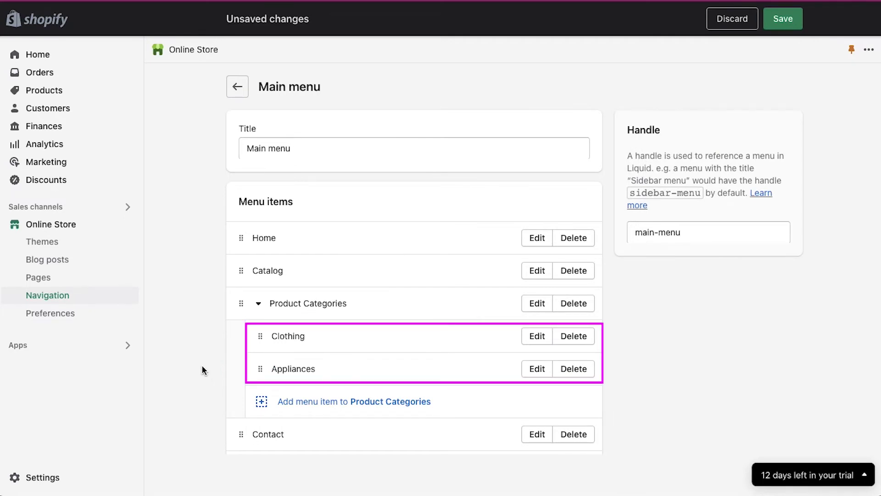
Add 'Footwear' and 'Sports' sub-items under Product Categories, both linked to Home page
left_click(324, 401)
type("Footwear")
left_click(724, 154)
left_click(716, 179)
left_click(857, 433)
left_click(419, 437)
type("Sports")
left_click(724, 154)
left_click(716, 179)
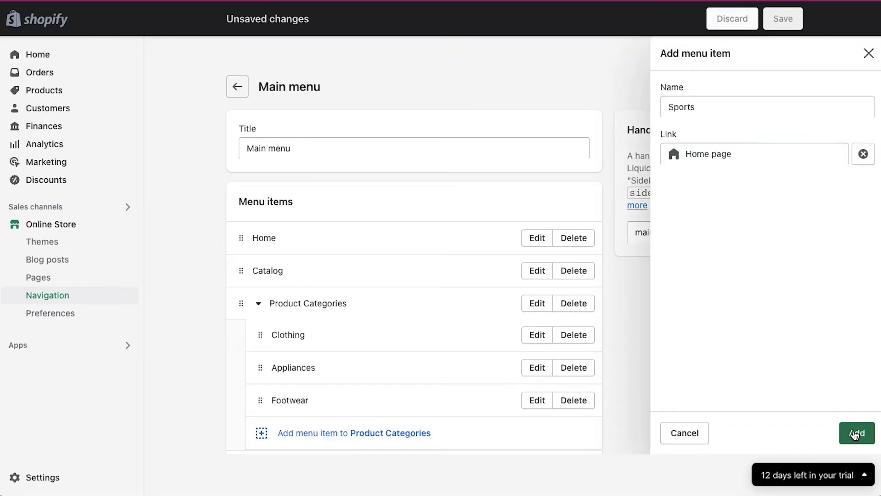
left_click(855, 435)
Add an 'Accessories' sub-item under Product Categories, linked to the Home page
left_click(413, 313)
type("Accessories")
left_click(728, 153)
left_click(716, 179)
left_click(856, 433)
Save the Main menu and go to the store's Pages list
scroll(812, 416, "down", 1)
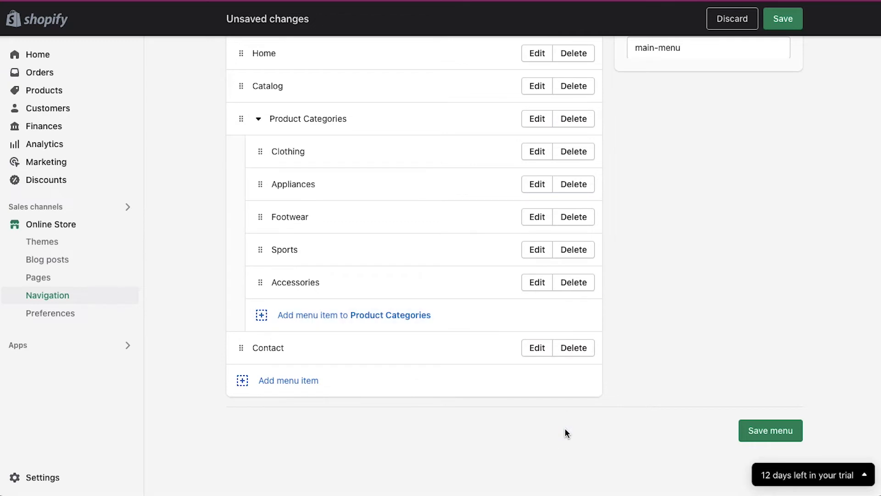
left_click(756, 435)
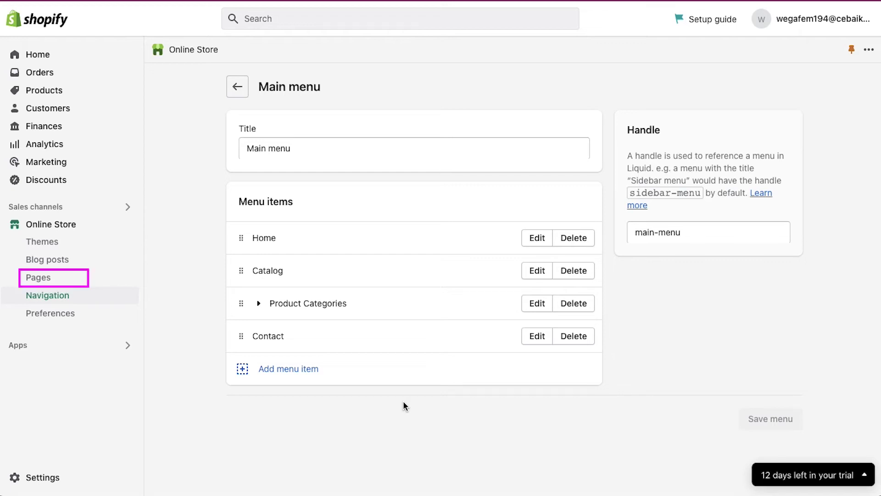
left_click(37, 277)
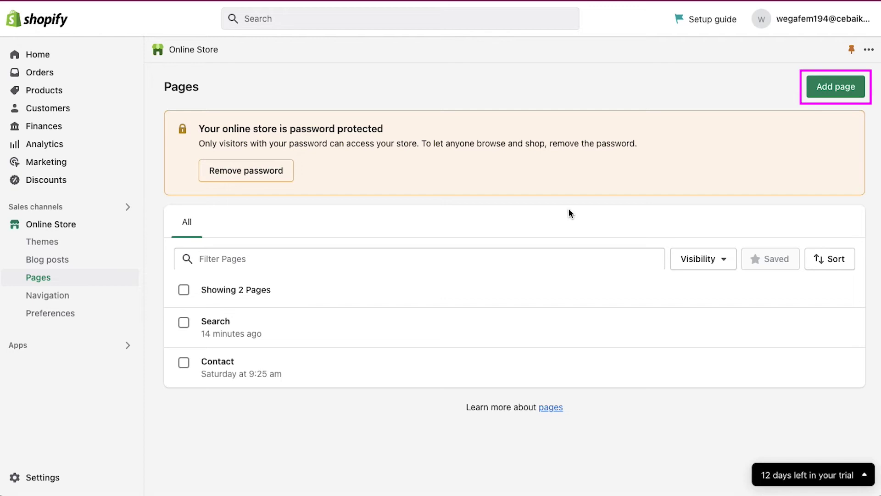
Create a new page titled 'Clothing' and save it
left_click(823, 89)
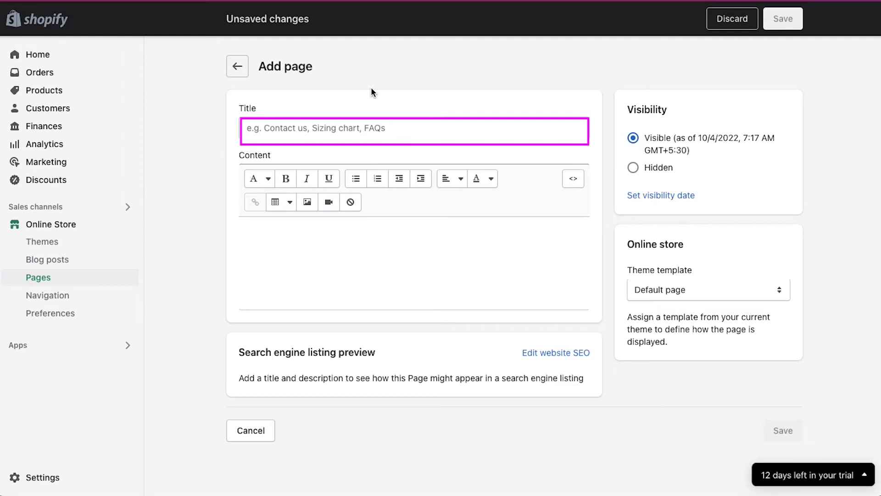
left_click(370, 128)
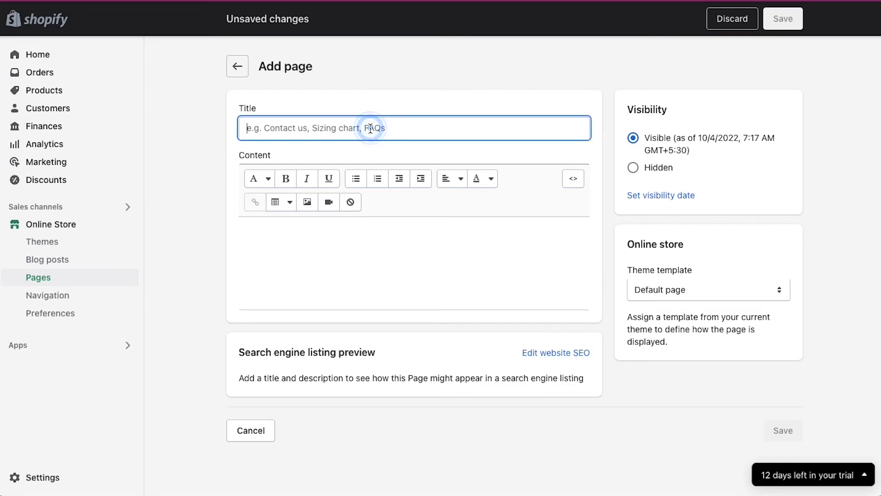
type("Clothing")
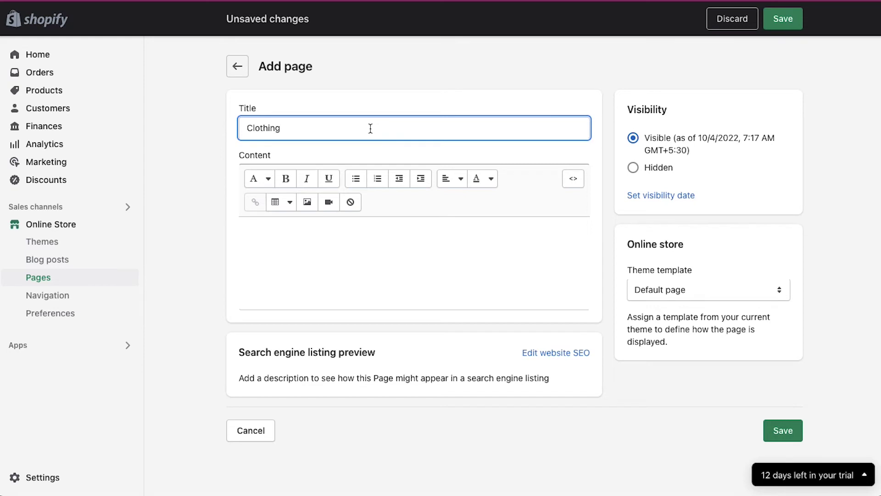
left_click(400, 107)
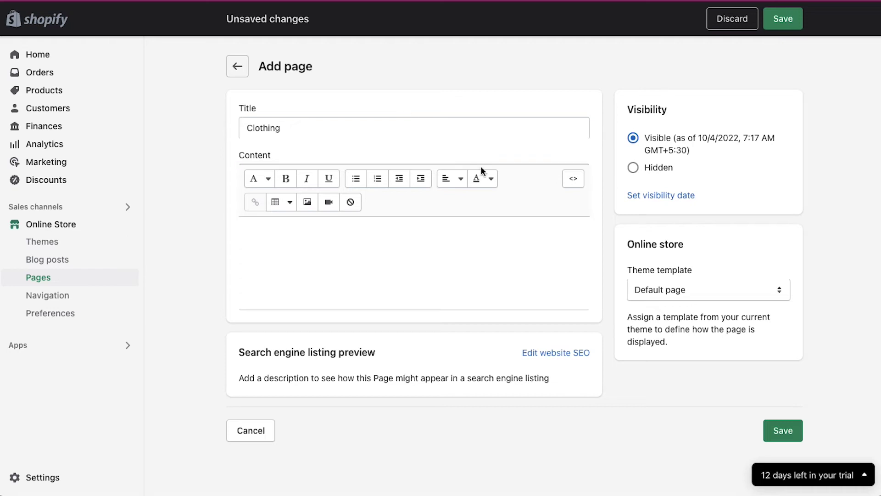
left_click(776, 434)
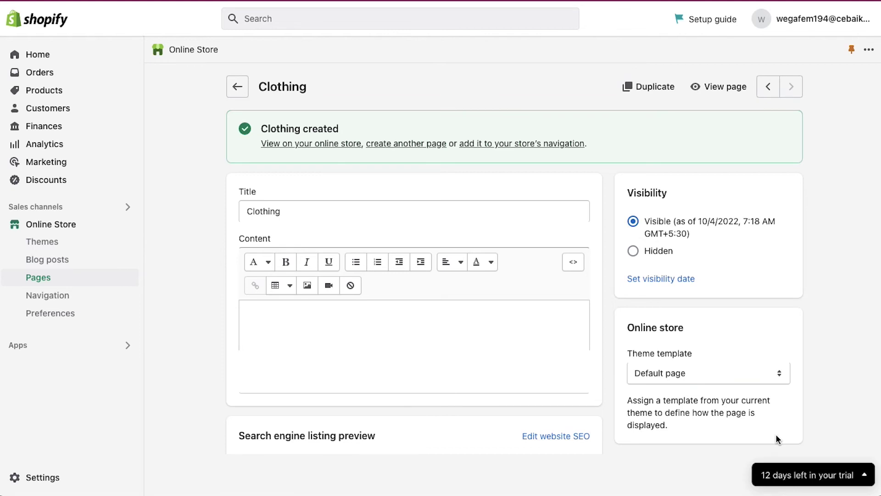
Duplicate the Clothing page, naming the copy 'Appliances'
left_click(650, 90)
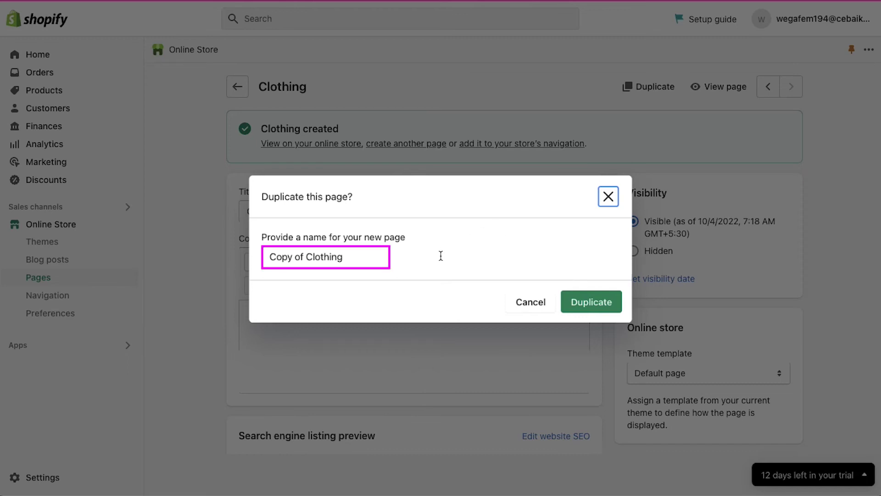
triple_click(354, 256)
type("Appliances")
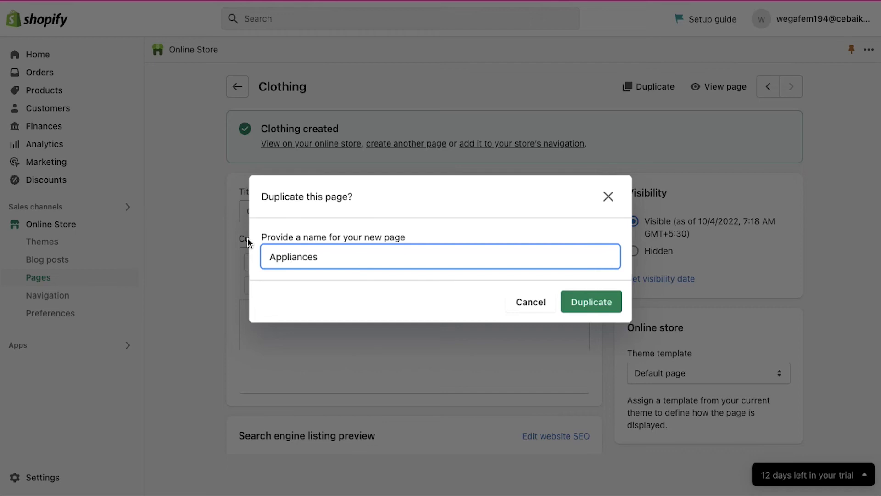
left_click(575, 303)
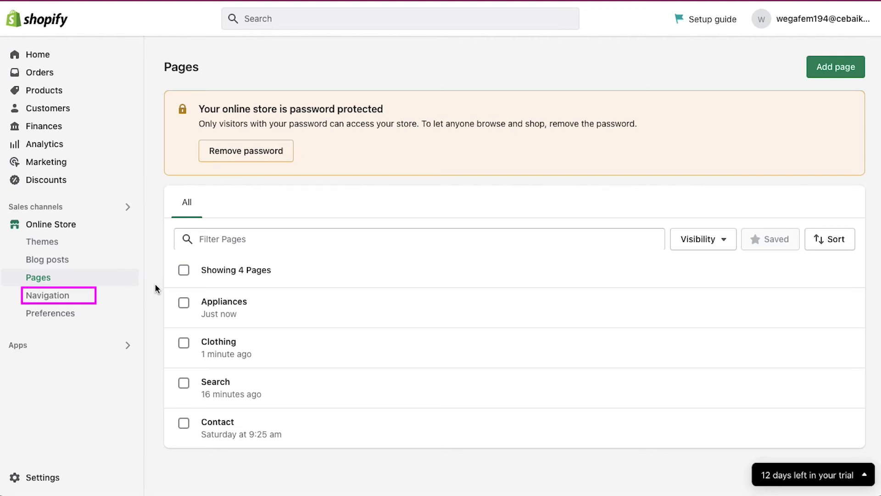
Relink the Clothing menu entry to the Clothing page and save the Main menu
left_click(59, 296)
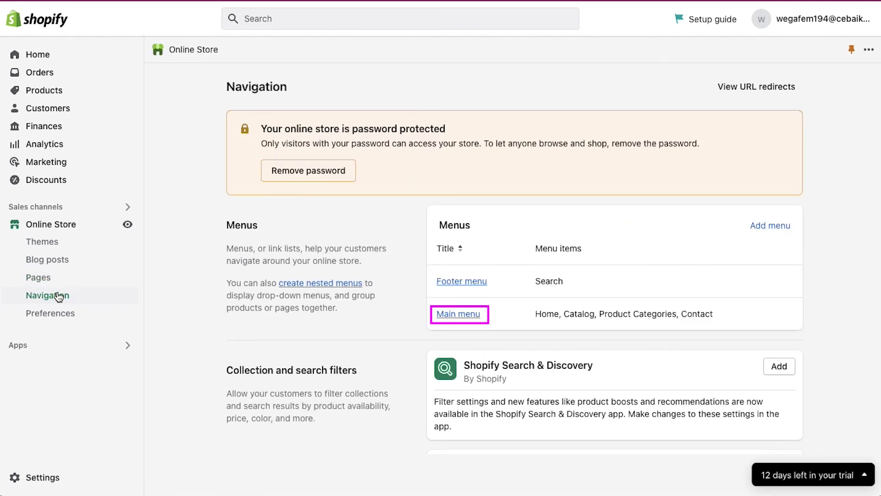
left_click(449, 316)
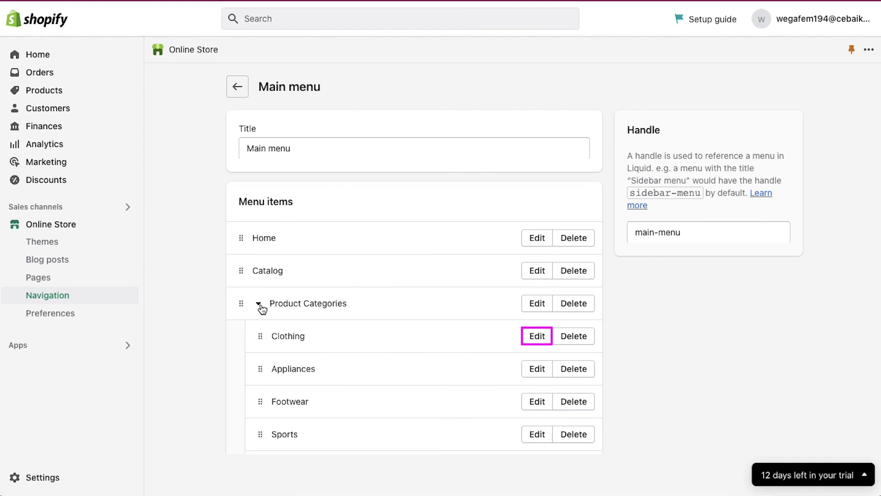
left_click(536, 340)
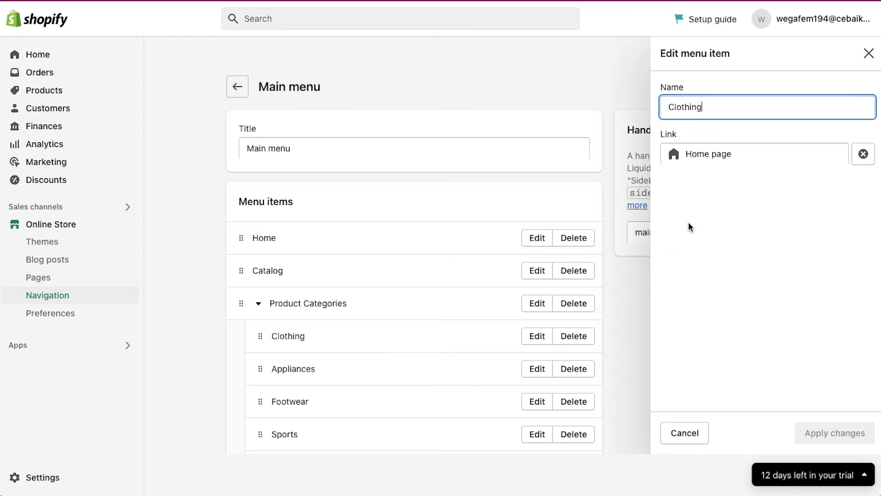
left_click(729, 157)
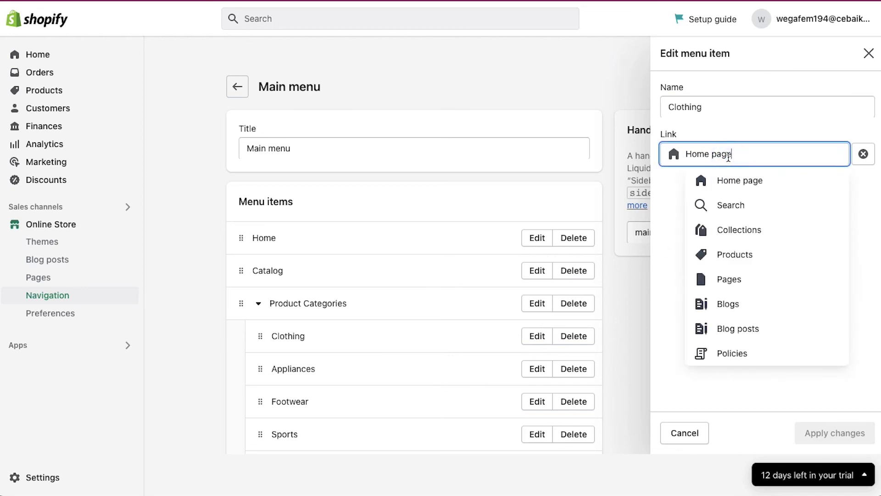
left_click(753, 279)
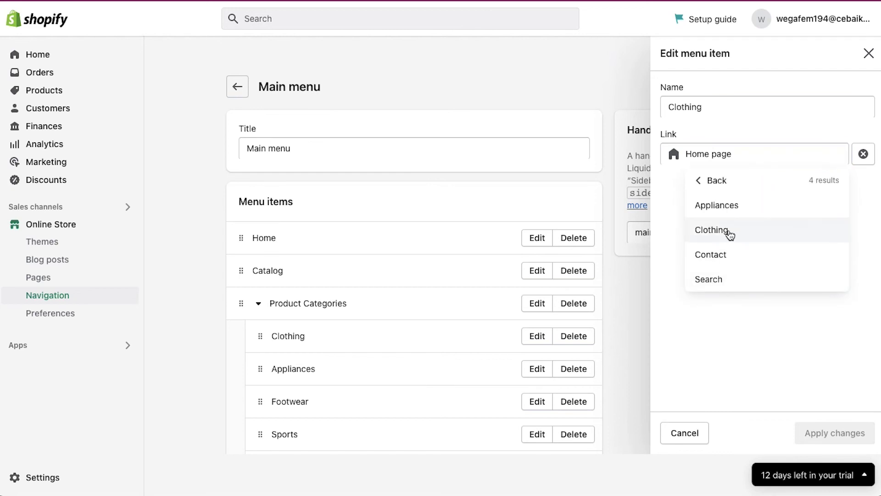
left_click(730, 234)
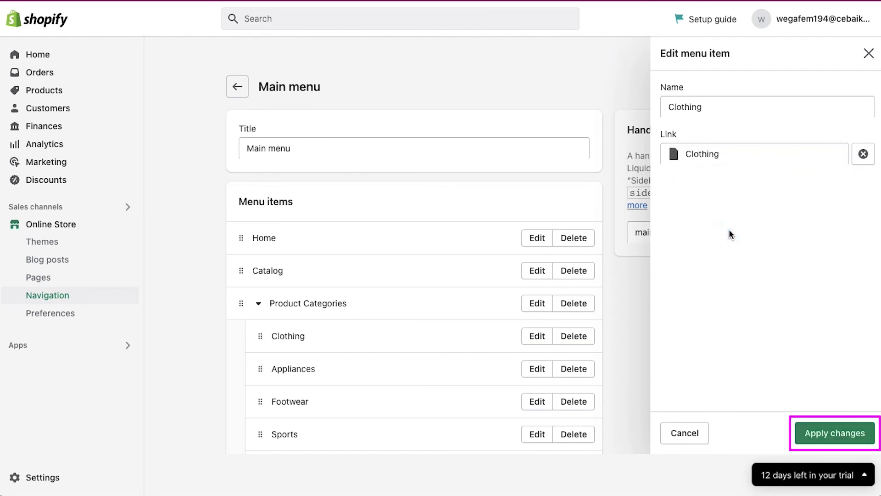
left_click(835, 435)
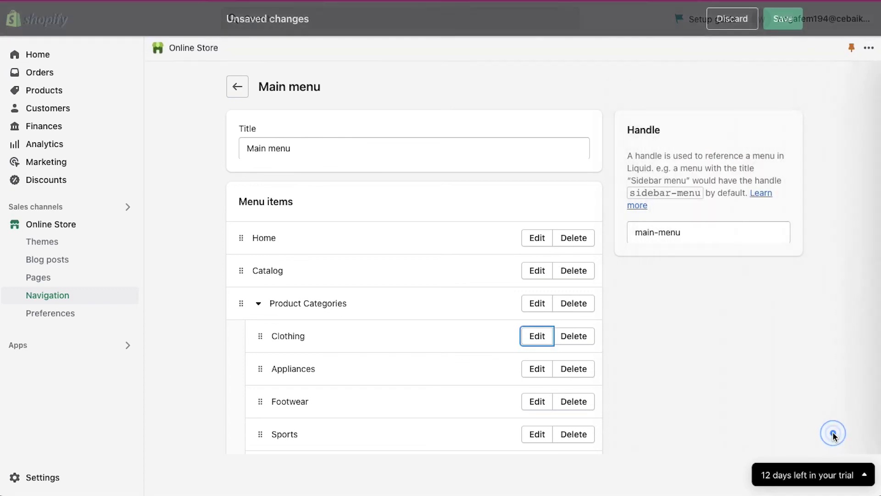
scroll(831, 436, "down", 4)
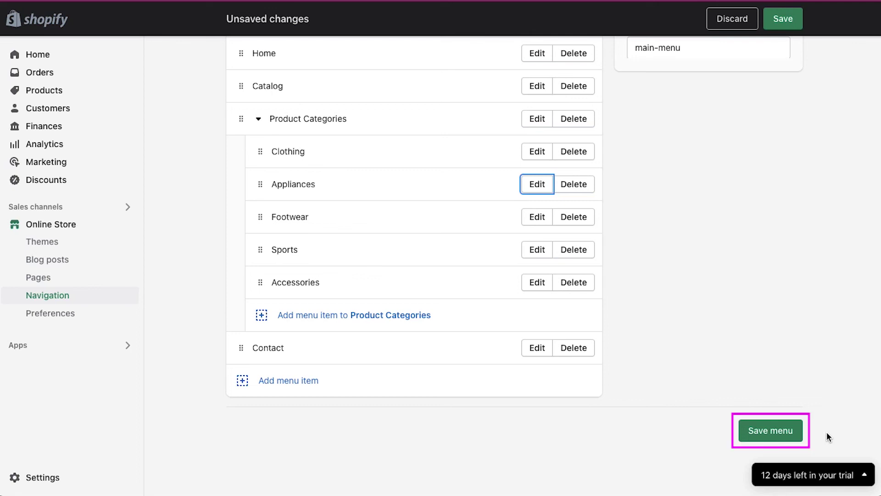
left_click(785, 433)
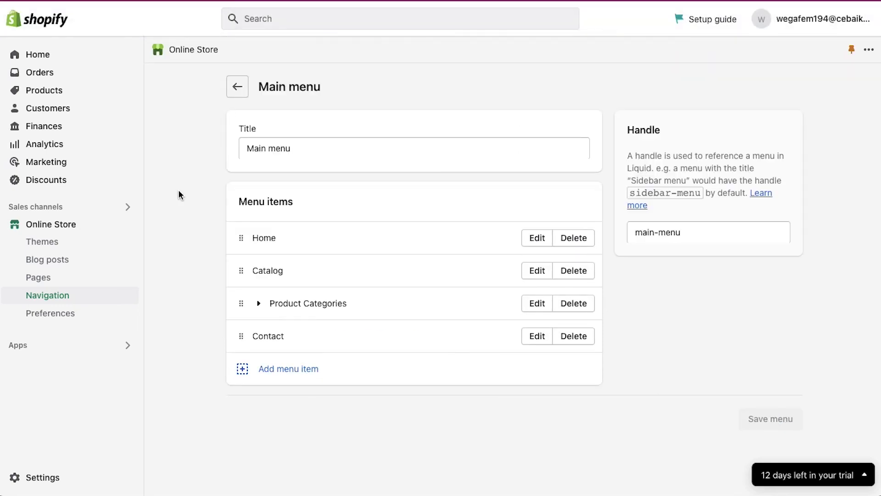
left_click(55, 226)
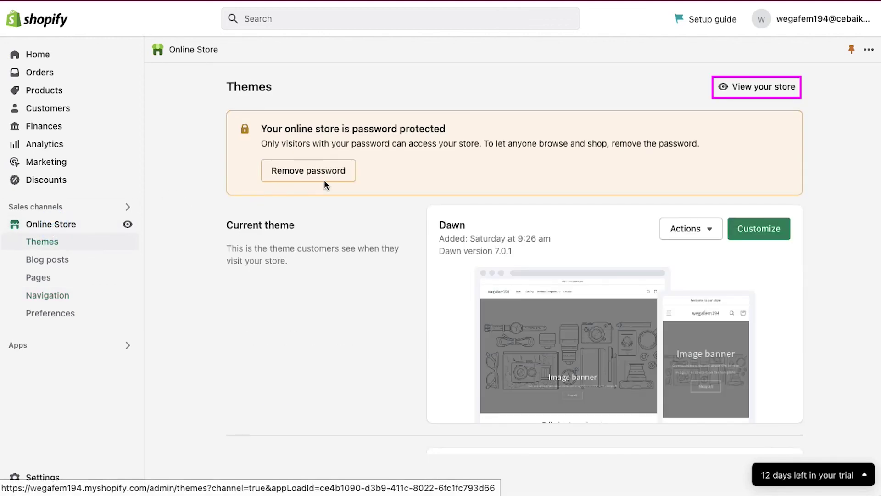
Preview the live storefront and expand Product Categories to show Clothing, Appliances, Footwear, Sports, Accessories
left_click(742, 90)
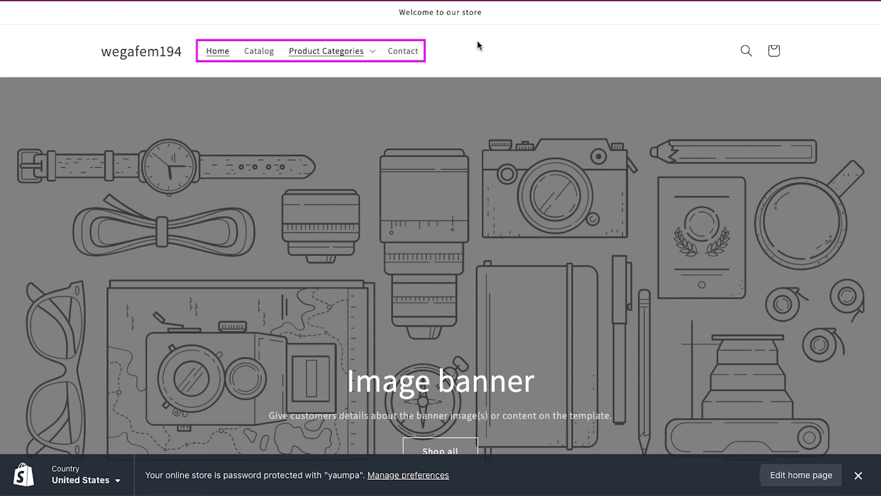
left_click(371, 52)
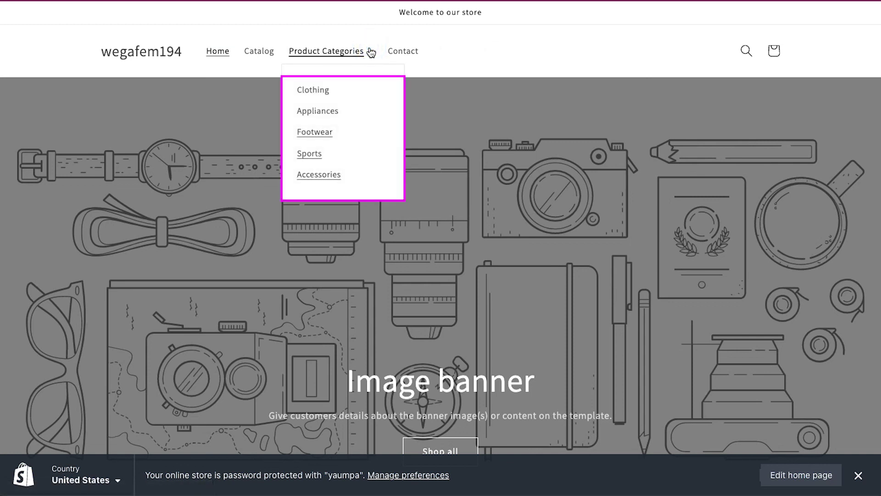